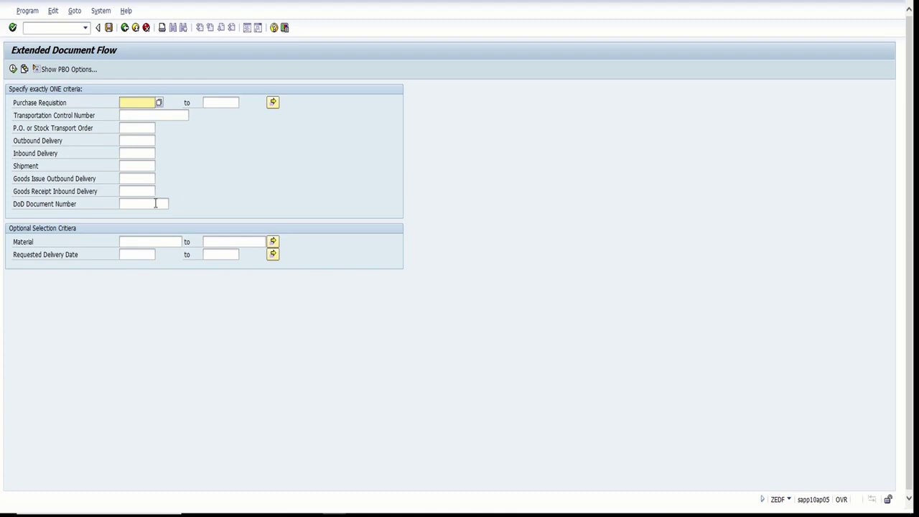
Step: Run the extended document flow for the first suggested DoD document number and widen the DoD Doc Num column
{"action": "left_click", "coordinate": [155, 204]}
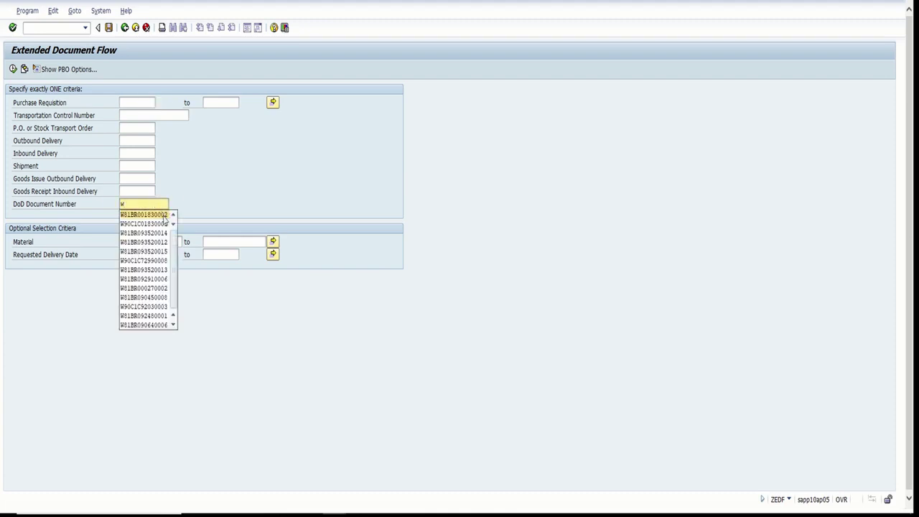
{"action": "left_click", "coordinate": [164, 220]}
{"action": "left_click", "coordinate": [13, 69]}
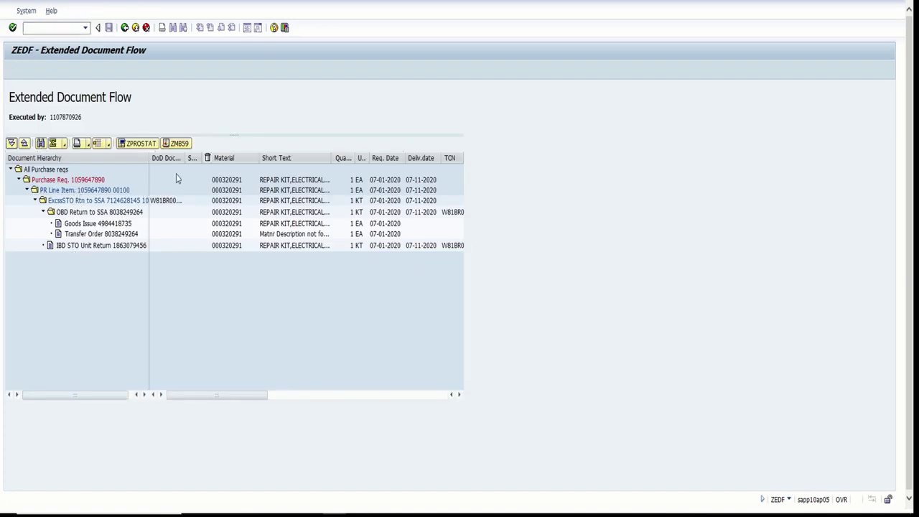
{"action": "left_click_drag", "start_coordinate": [185, 157], "coordinate": [232, 167]}
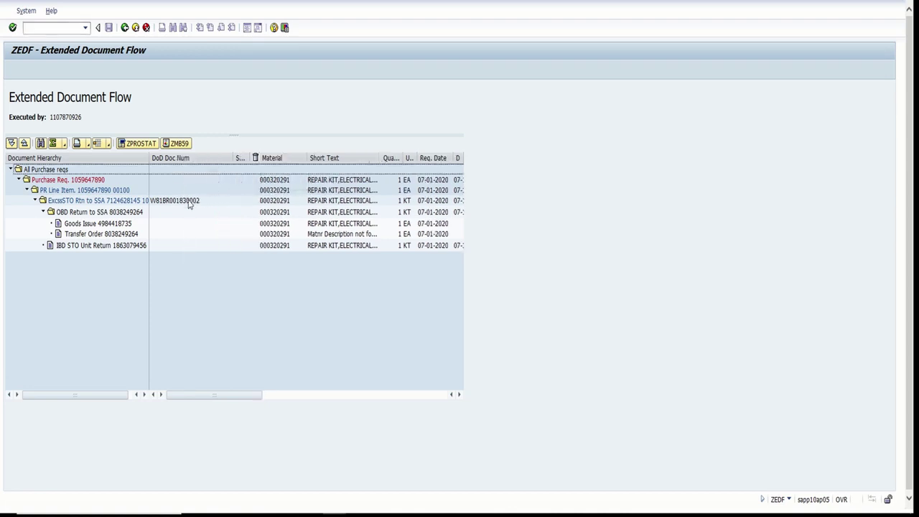
Step: Try to switch the IBD STO Unit Return delivery to change mode, and return to the document flow
{"action": "double_click", "coordinate": [118, 247]}
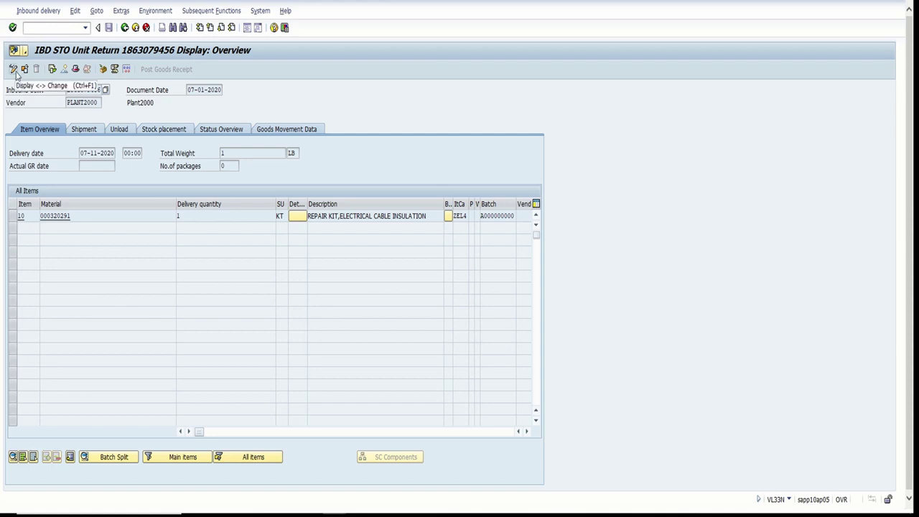
{"action": "left_click", "coordinate": [13, 70]}
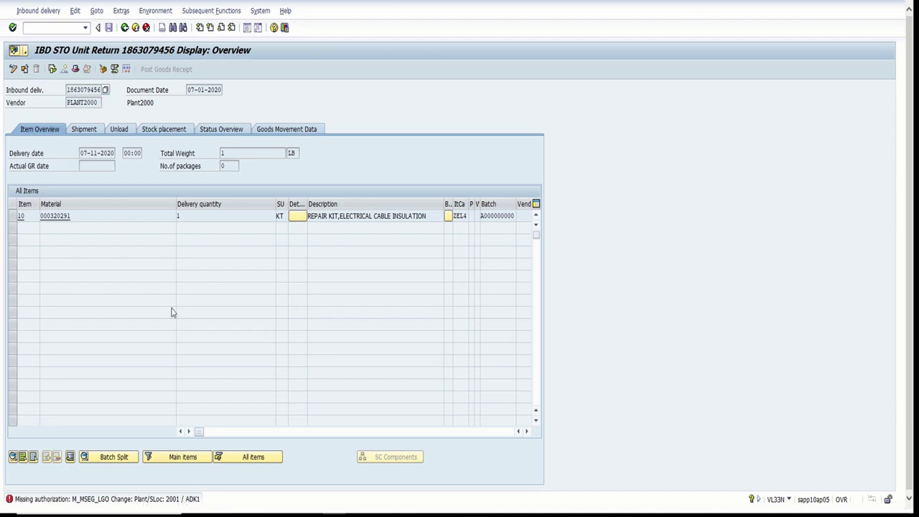
{"action": "left_click", "coordinate": [125, 28]}
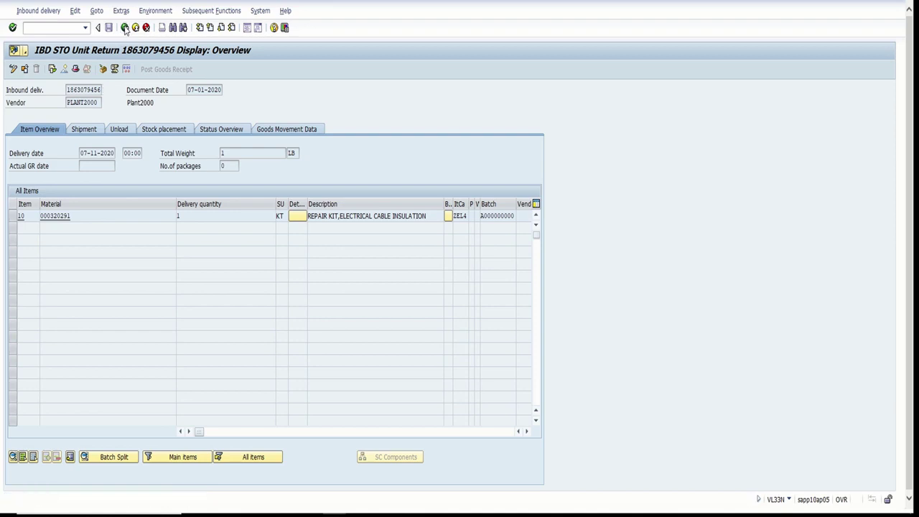
{"action": "left_click", "coordinate": [124, 28]}
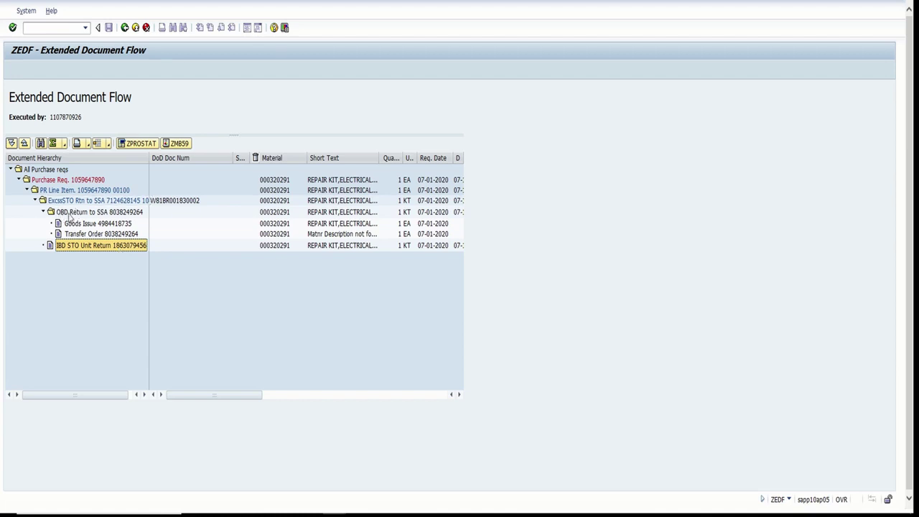
Step: Try to delete the OBD Return to SSA delivery in change mode, and return to the document flow
{"action": "double_click", "coordinate": [121, 218]}
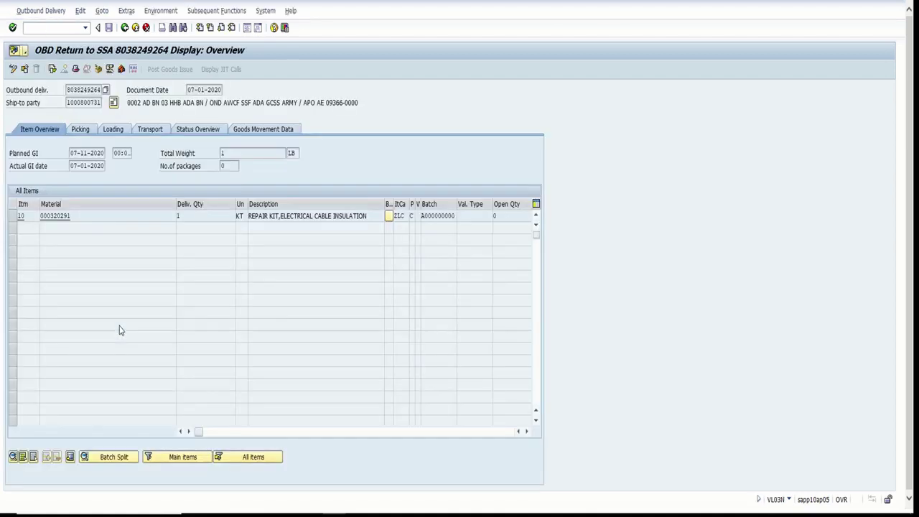
{"action": "left_click", "coordinate": [13, 70]}
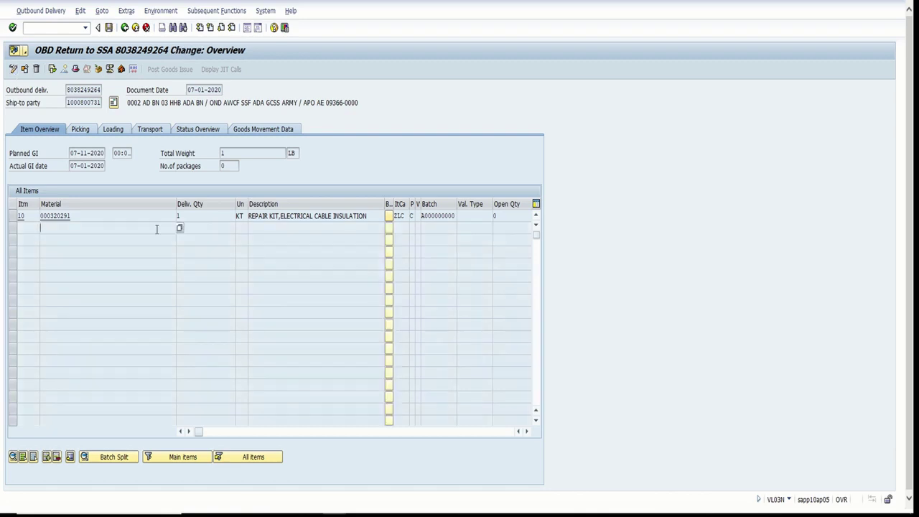
{"action": "left_click", "coordinate": [13, 216]}
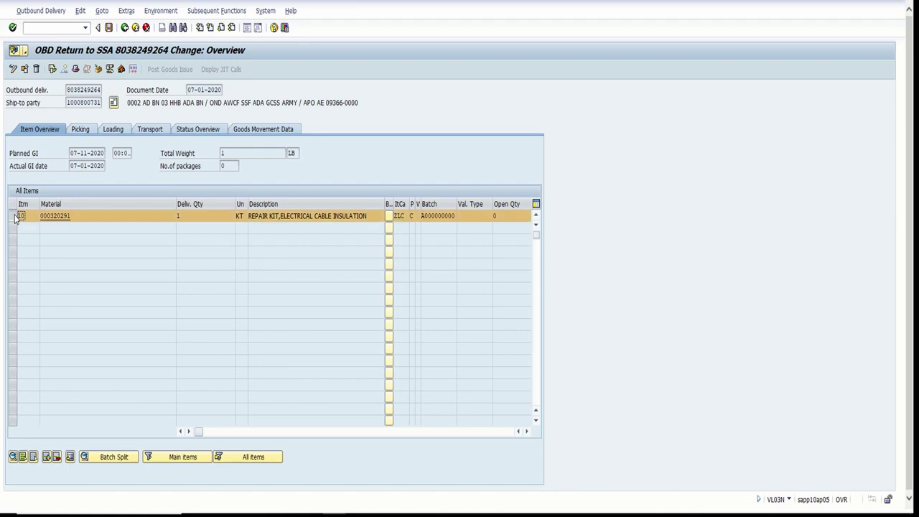
{"action": "left_click", "coordinate": [35, 69]}
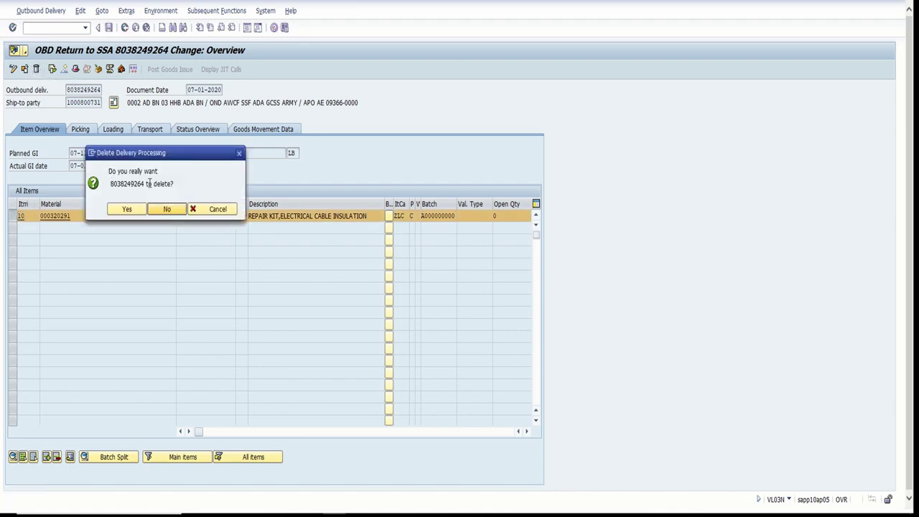
{"action": "left_click", "coordinate": [140, 213]}
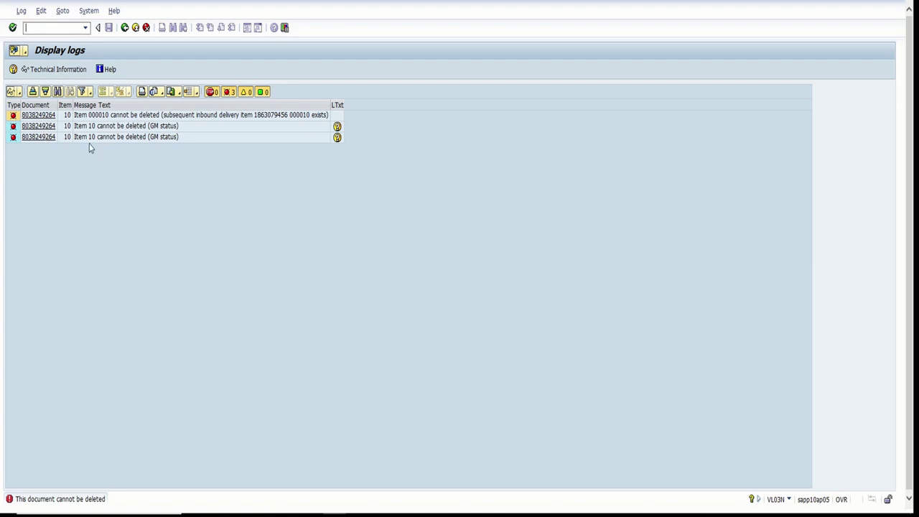
{"action": "left_click", "coordinate": [127, 27]}
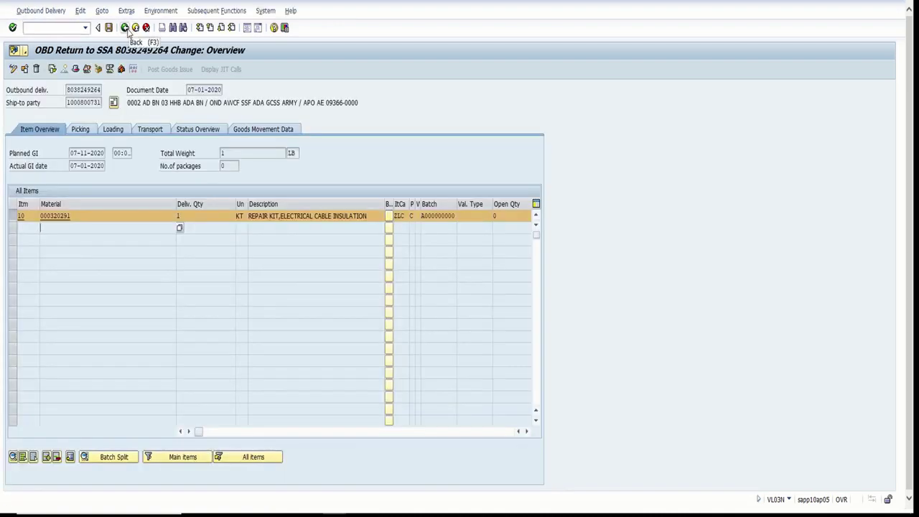
{"action": "left_click", "coordinate": [126, 28]}
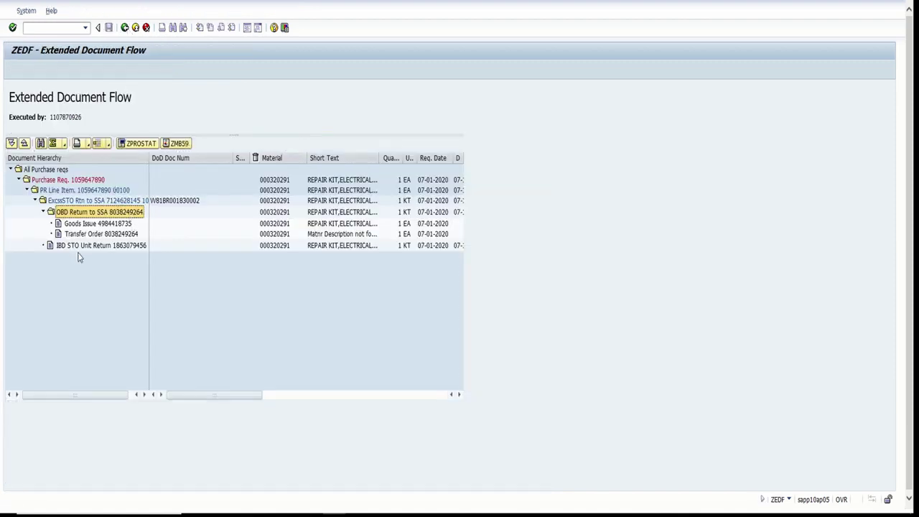
Step: Delete line item 100 of the purchase requisition, save the requisition, and rerun the document flow for the same DoD document number
{"action": "double_click", "coordinate": [108, 190]}
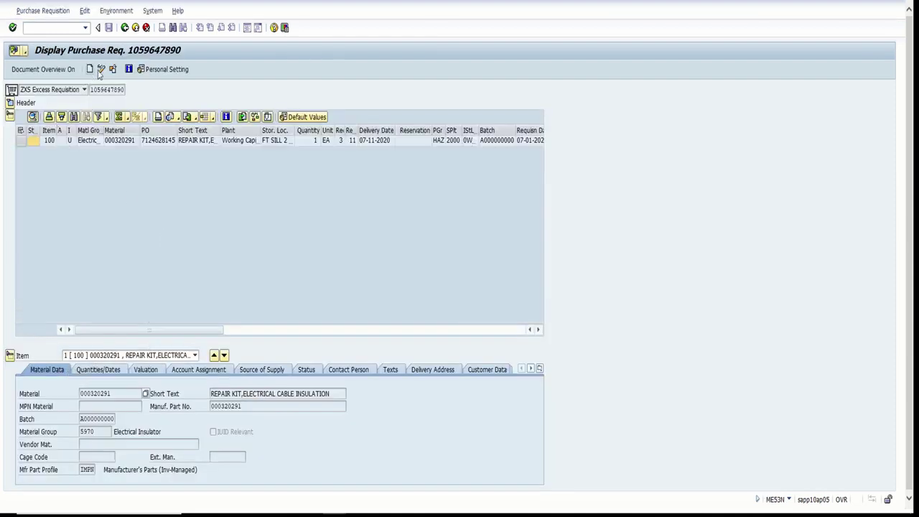
{"action": "left_click", "coordinate": [101, 69]}
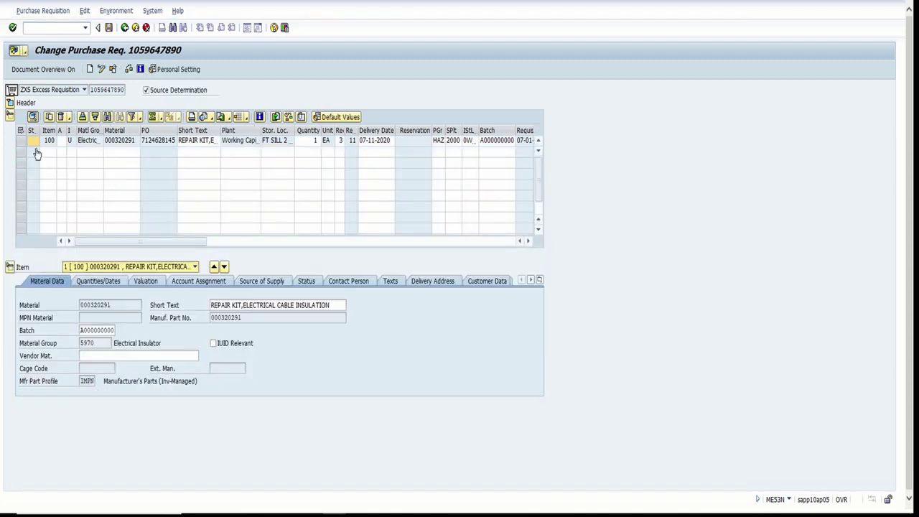
{"action": "left_click", "coordinate": [22, 141]}
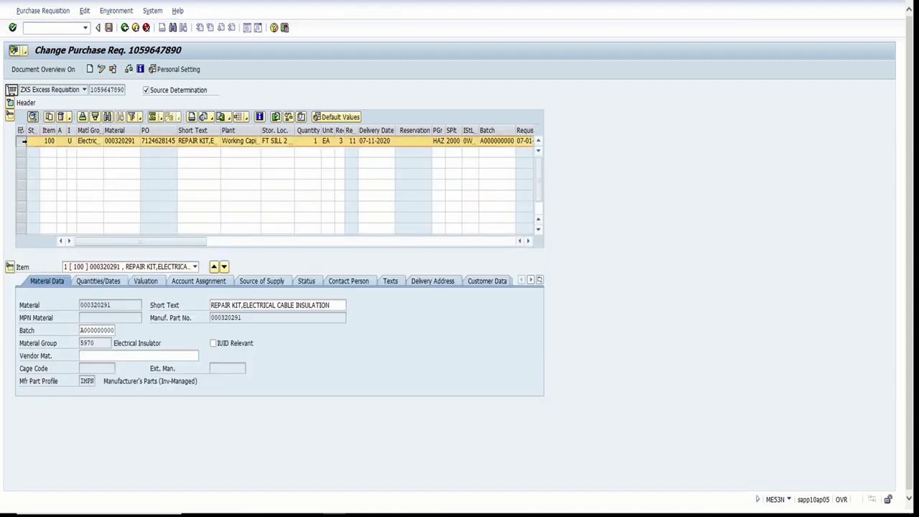
{"action": "left_click", "coordinate": [61, 117]}
{"action": "left_click", "coordinate": [143, 246]}
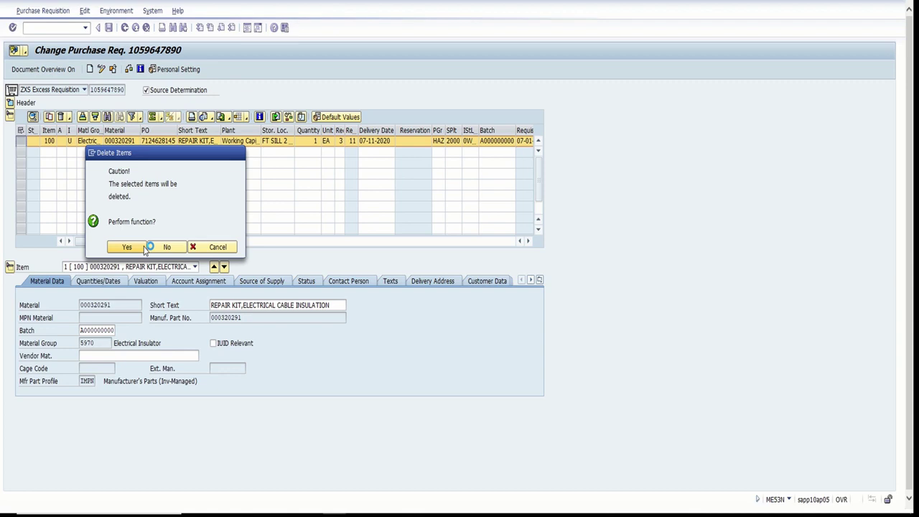
{"action": "left_click", "coordinate": [109, 28]}
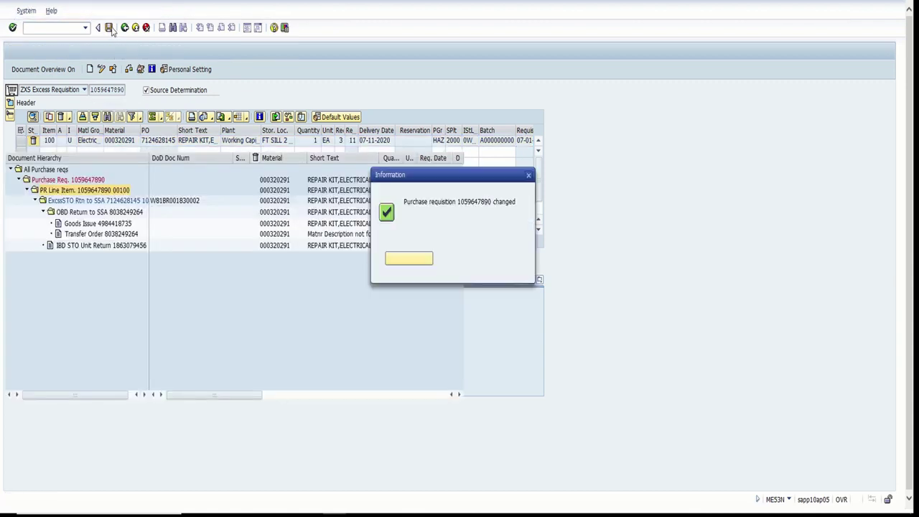
{"action": "left_click", "coordinate": [404, 263]}
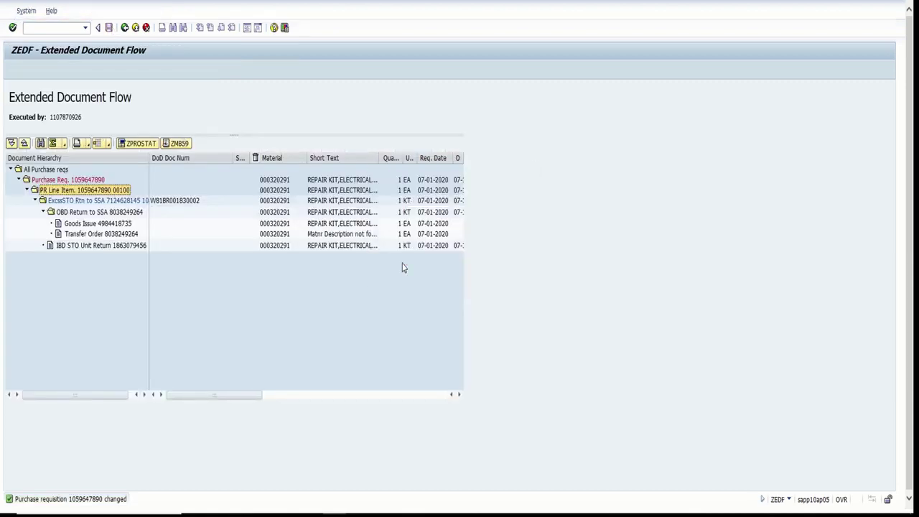
{"action": "left_click", "coordinate": [125, 28]}
{"action": "left_click", "coordinate": [14, 68]}
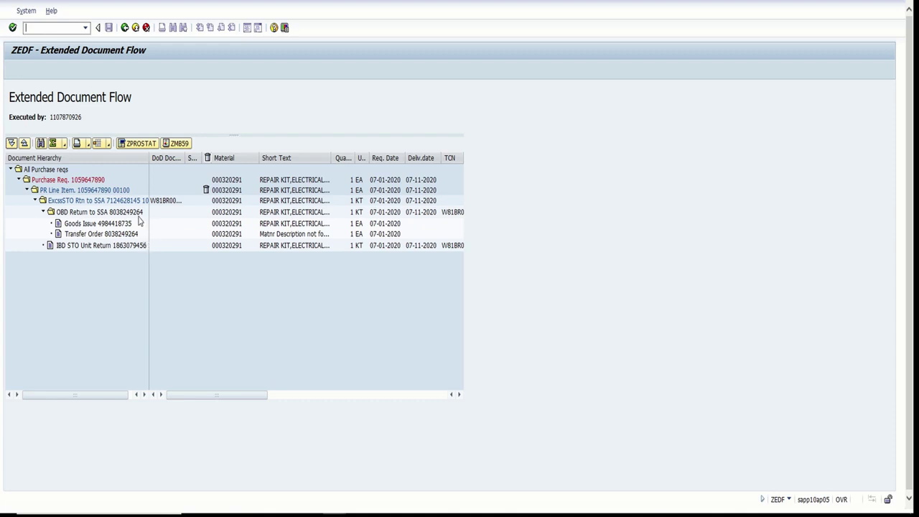
Step: Undo the deletion of purchase requisition line item 100, save the requisition, and rerun the document flow
{"action": "left_click", "coordinate": [109, 191]}
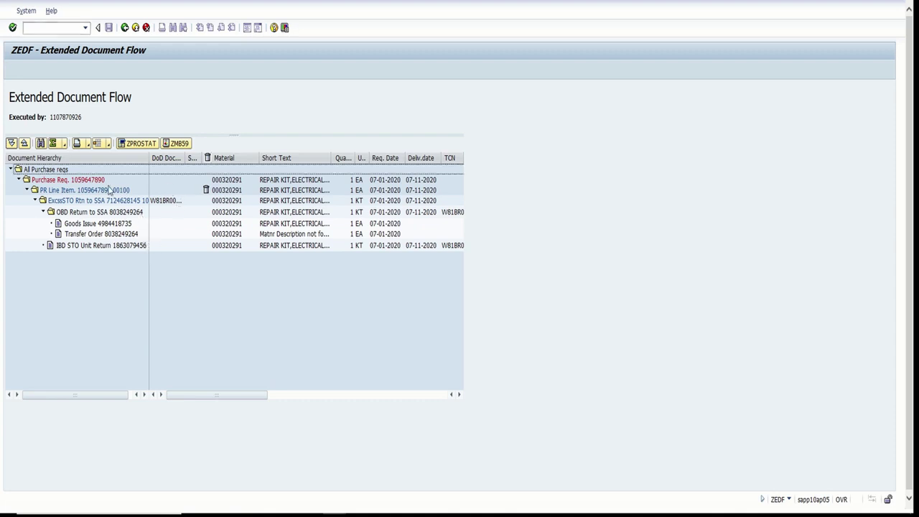
{"action": "double_click", "coordinate": [110, 190]}
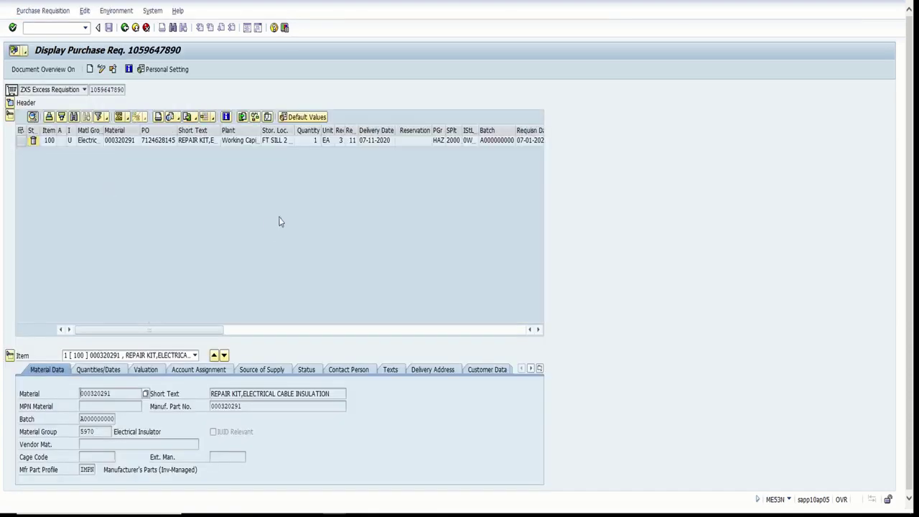
{"action": "left_click", "coordinate": [102, 69]}
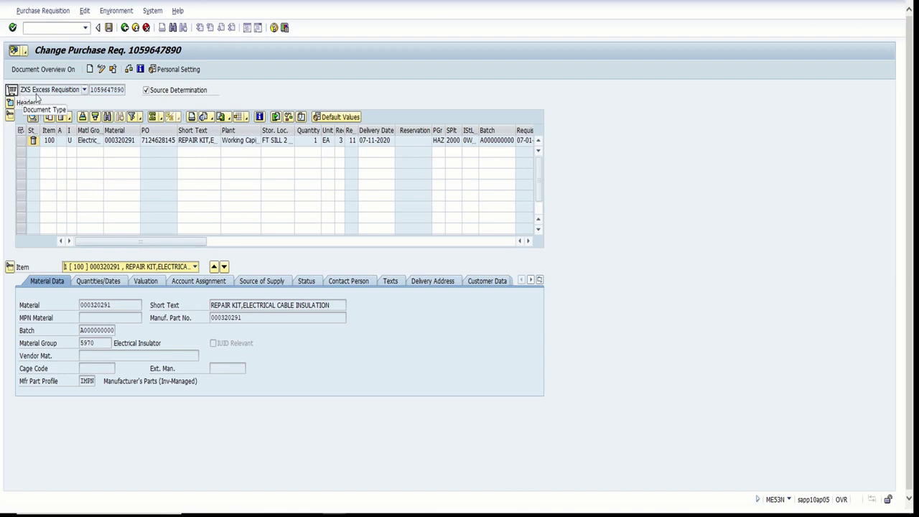
{"action": "left_click", "coordinate": [25, 141]}
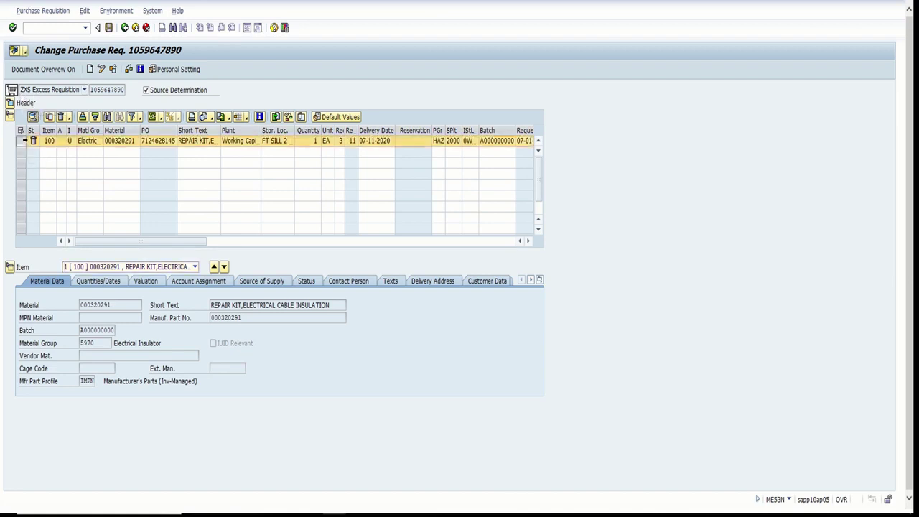
{"action": "left_click", "coordinate": [67, 117]}
{"action": "left_click", "coordinate": [81, 145]}
{"action": "left_click", "coordinate": [108, 28]}
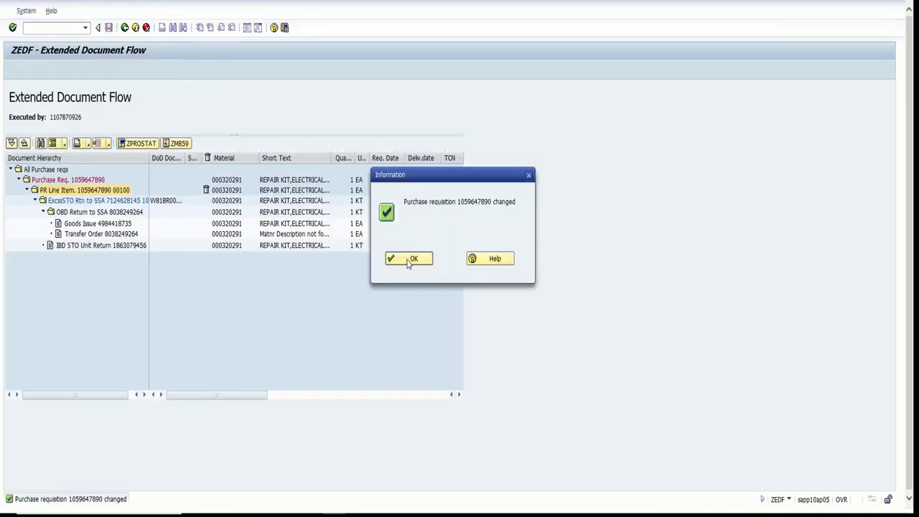
{"action": "left_click", "coordinate": [408, 260]}
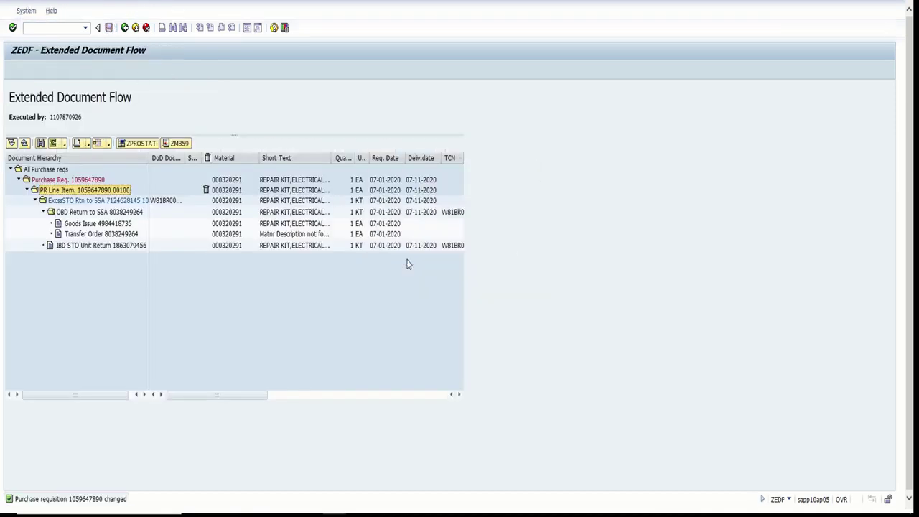
{"action": "left_click", "coordinate": [125, 27]}
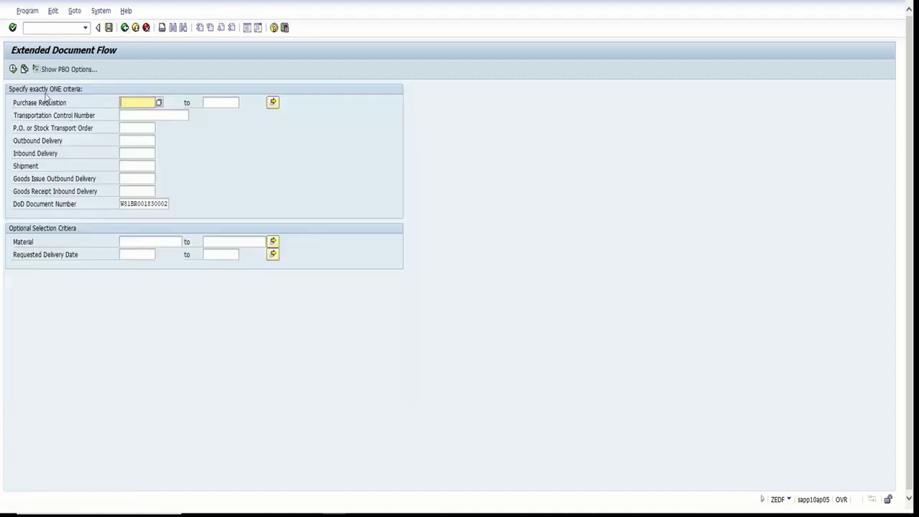
{"action": "left_click", "coordinate": [12, 68]}
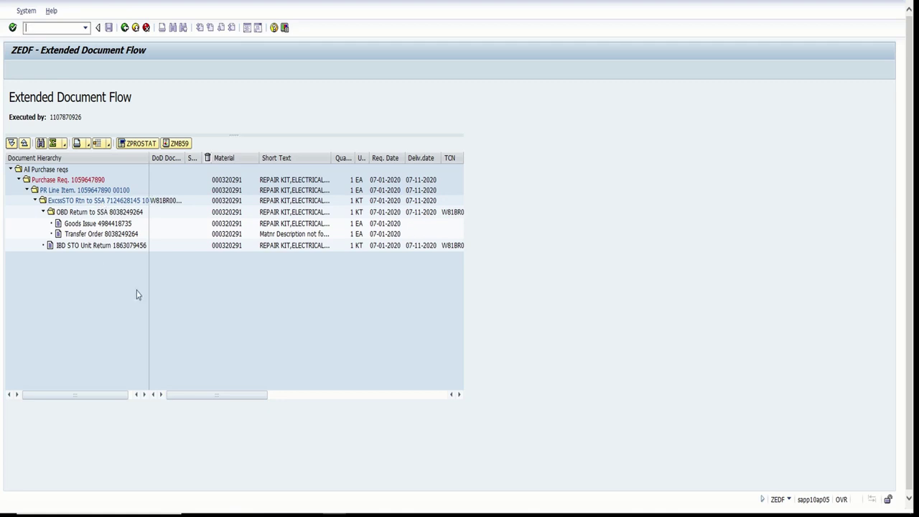
Step: Open the ExcssSTO Rtn to SSA order, highlight its purchasing document number, and return to the document flow
{"action": "double_click", "coordinate": [161, 203]}
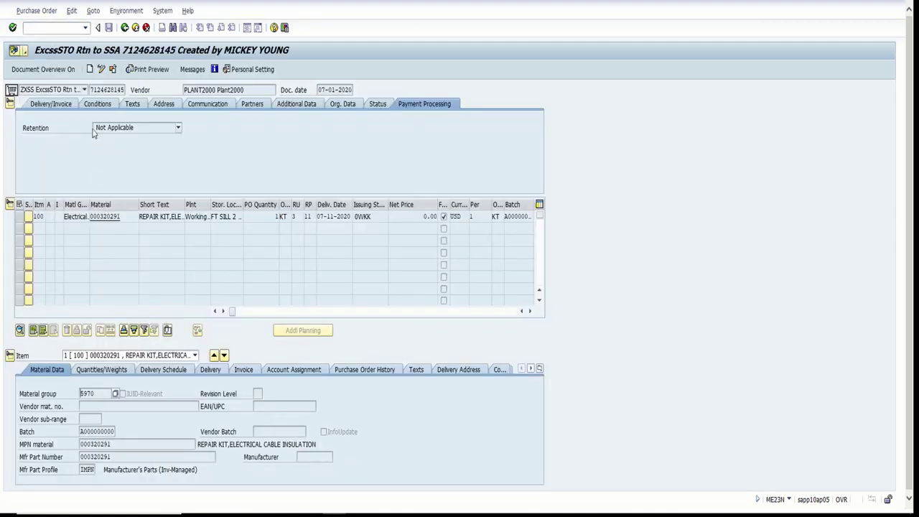
{"action": "left_click_drag", "start_coordinate": [121, 89], "coordinate": [93, 90]}
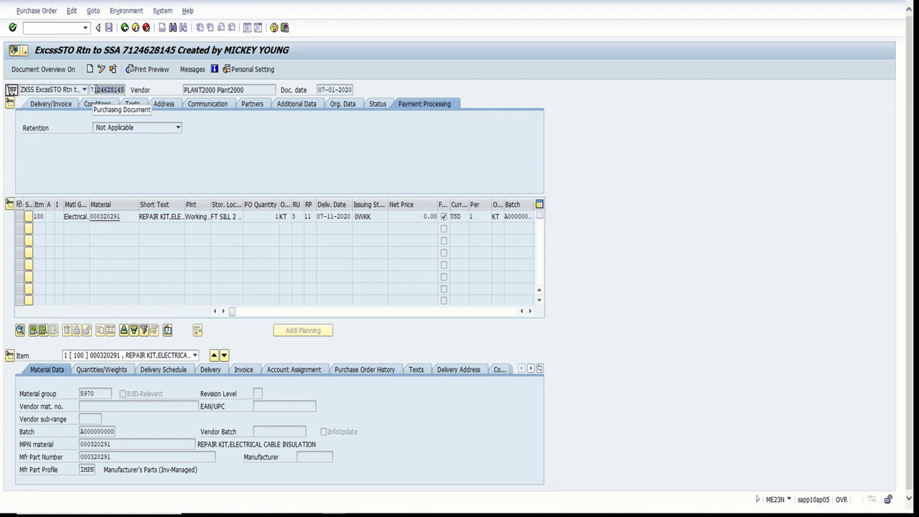
{"action": "left_click", "coordinate": [151, 201]}
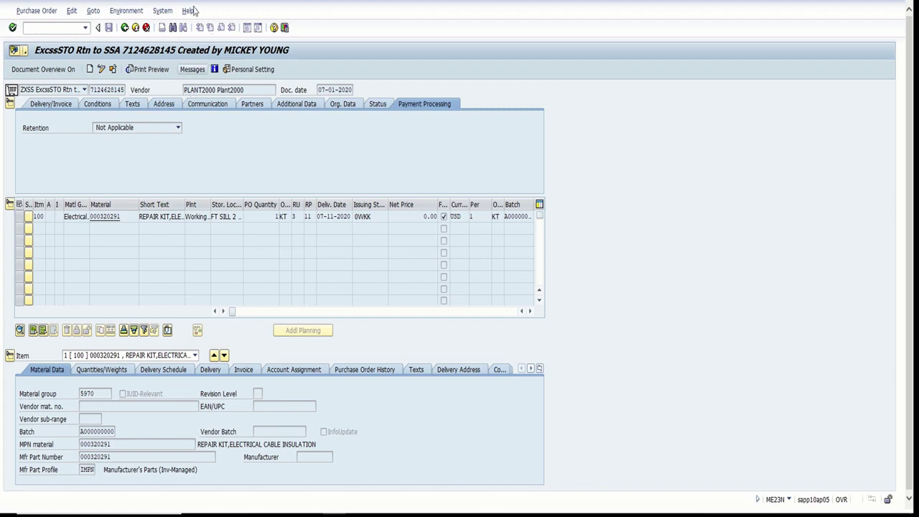
{"action": "left_click", "coordinate": [124, 28]}
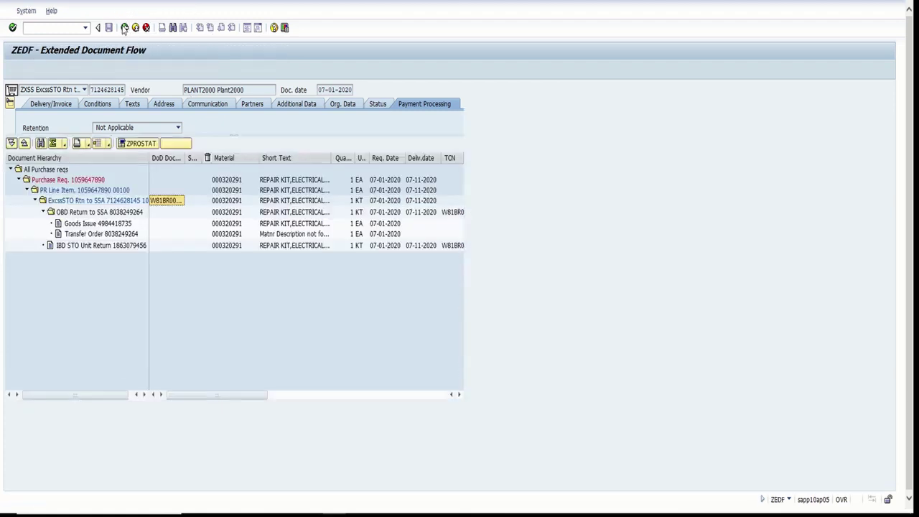
Step: Leave the document flow and run the Overage Reparable Report by Purchase Req (ZOAREP) for returning location 0WKJ
{"action": "left_click", "coordinate": [124, 27]}
{"action": "left_click", "coordinate": [124, 27]}
{"action": "double_click", "coordinate": [50, 142]}
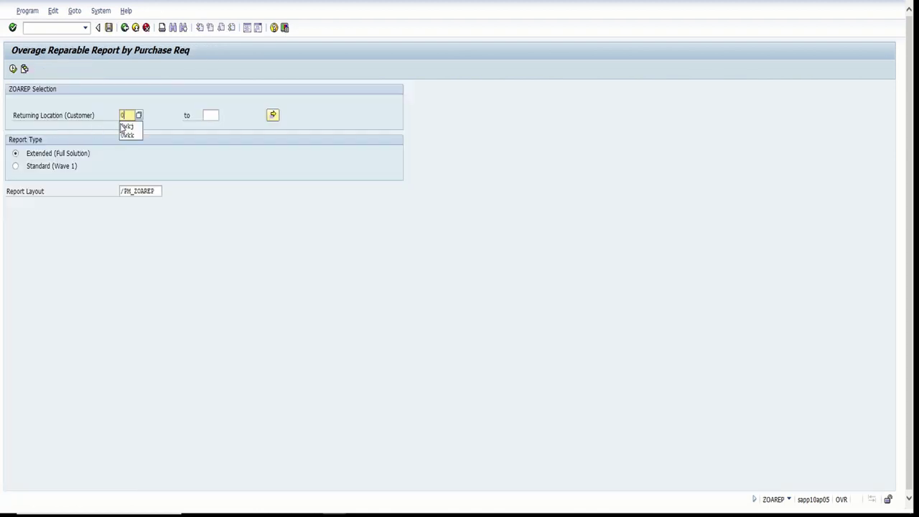
{"action": "type", "text": "Ow"}
{"action": "left_click", "coordinate": [126, 127]}
{"action": "left_click", "coordinate": [17, 69]}
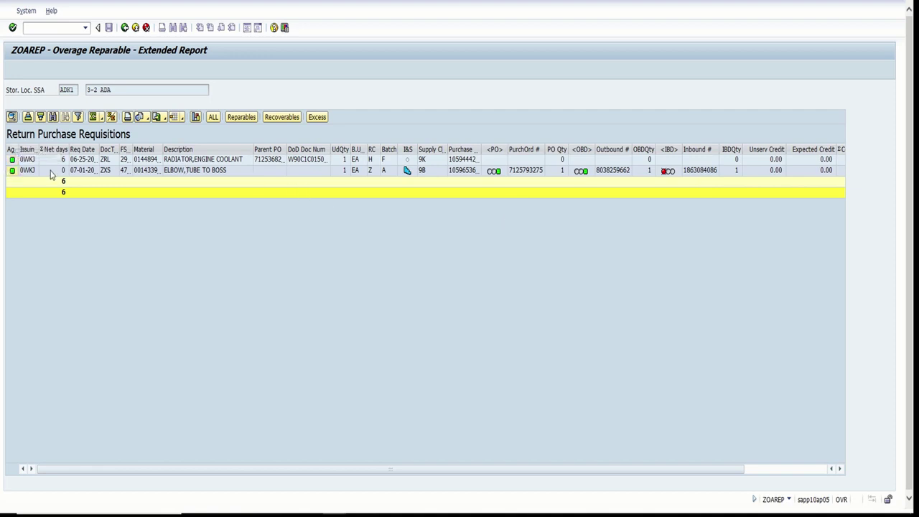
Step: Open the purchase requisition for ELBOW,TUBE TO BOSS from the overage report, delete its line item 100, and save the requisition
{"action": "double_click", "coordinate": [262, 177]}
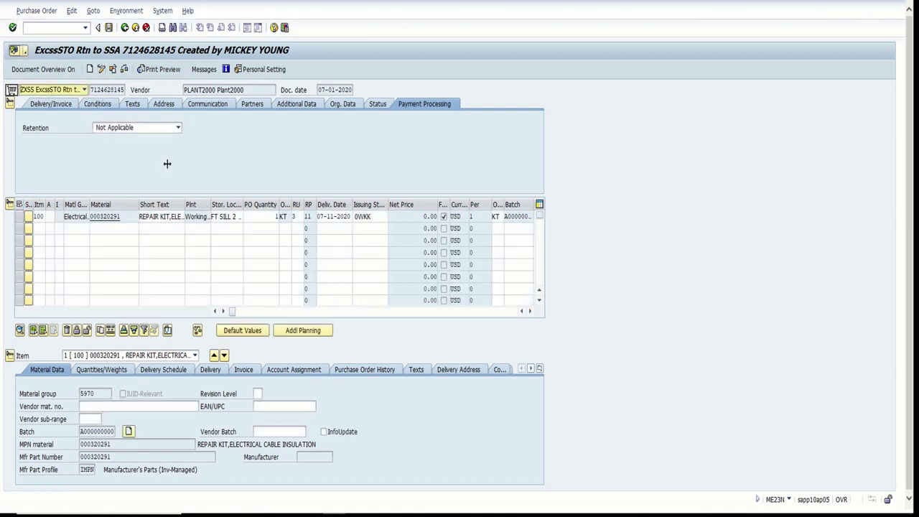
{"action": "left_click", "coordinate": [124, 29]}
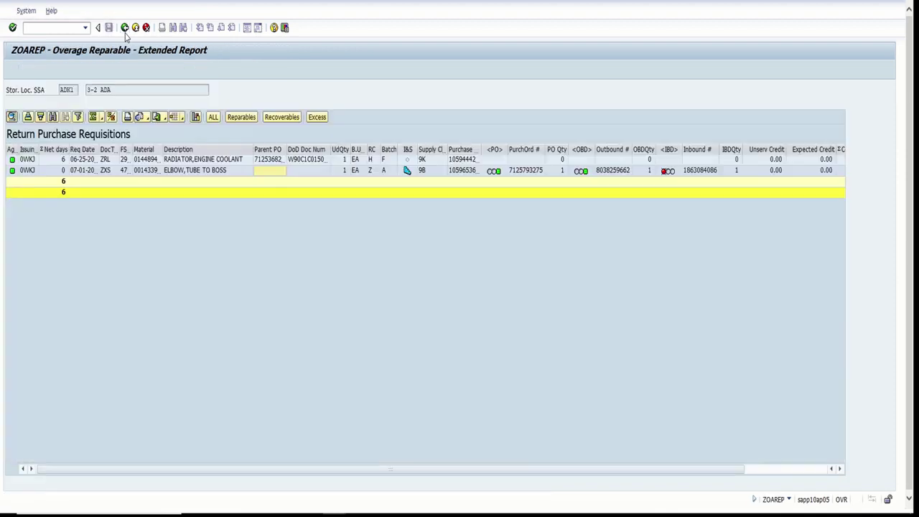
{"action": "double_click", "coordinate": [462, 171]}
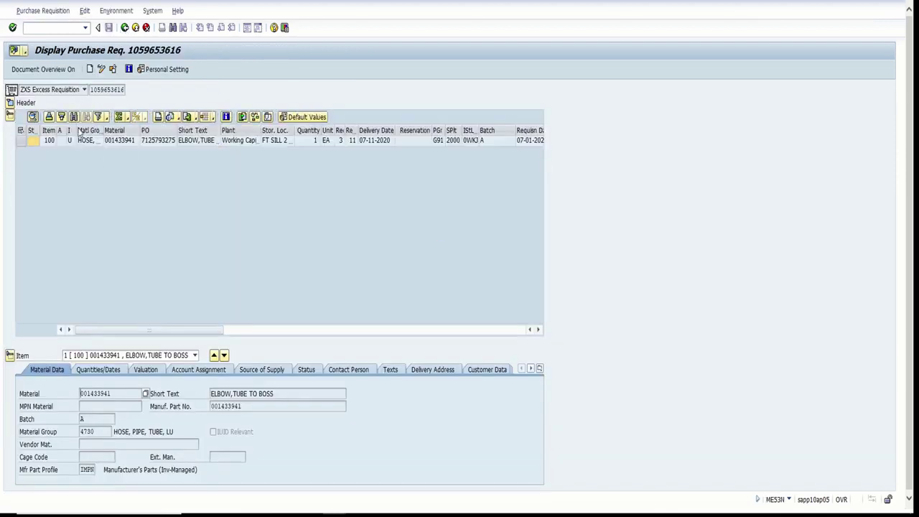
{"action": "left_click", "coordinate": [100, 70]}
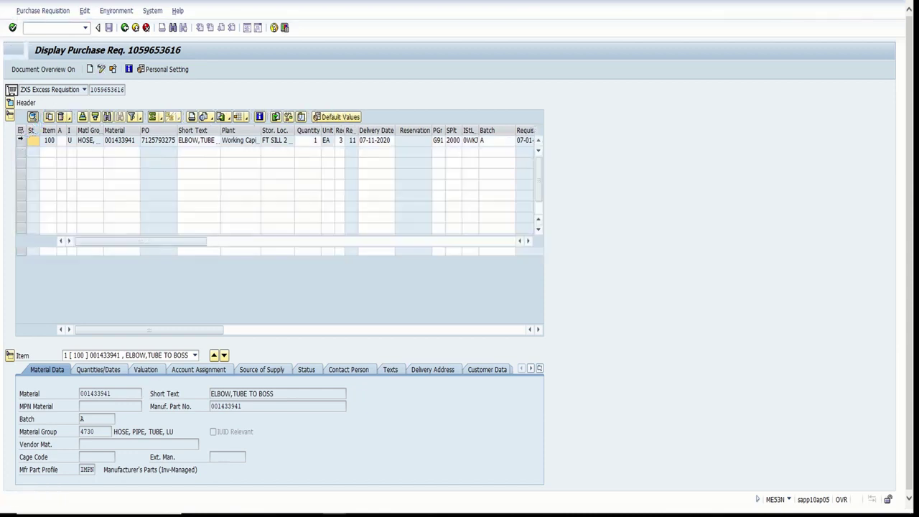
{"action": "left_click", "coordinate": [61, 117]}
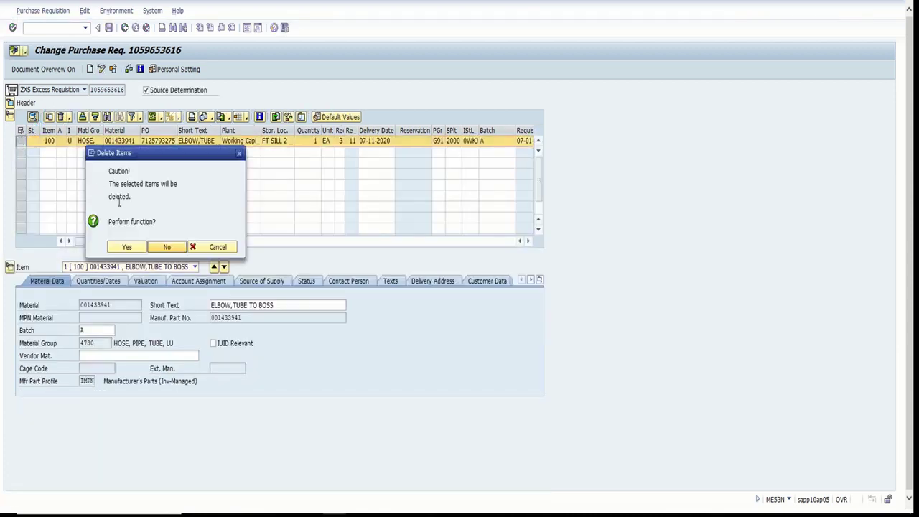
{"action": "left_click", "coordinate": [128, 246]}
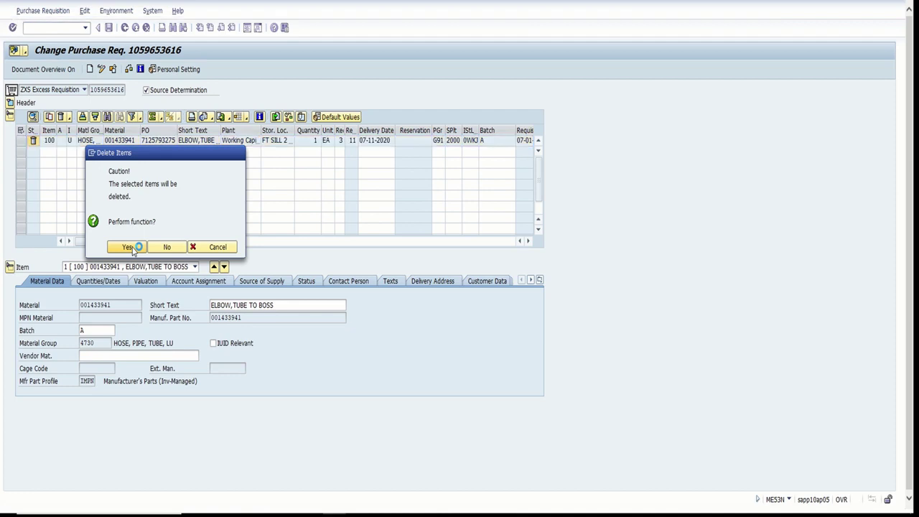
{"action": "left_click", "coordinate": [108, 28]}
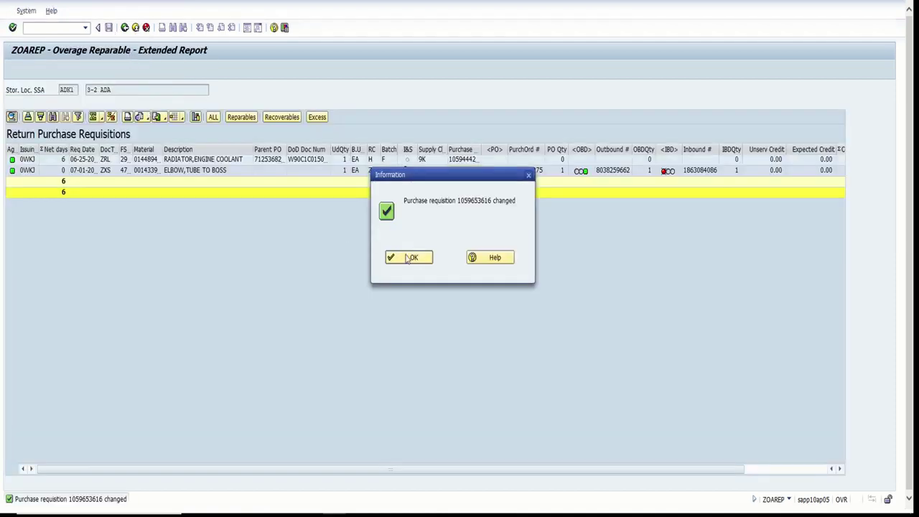
{"action": "left_click", "coordinate": [408, 257]}
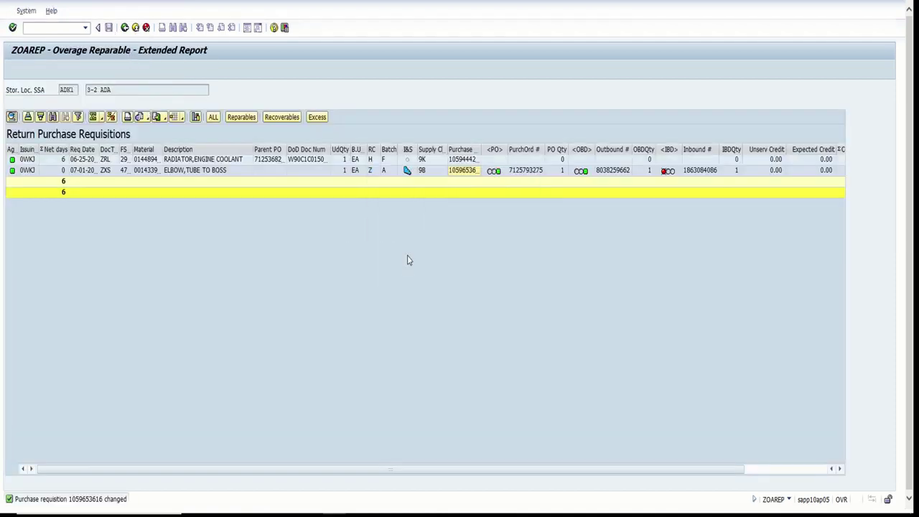
Step: Rerun the extended overage report for returning location 0WKJ and display the return purchase requisitions of its receiving location ADK1
{"action": "left_click", "coordinate": [125, 27]}
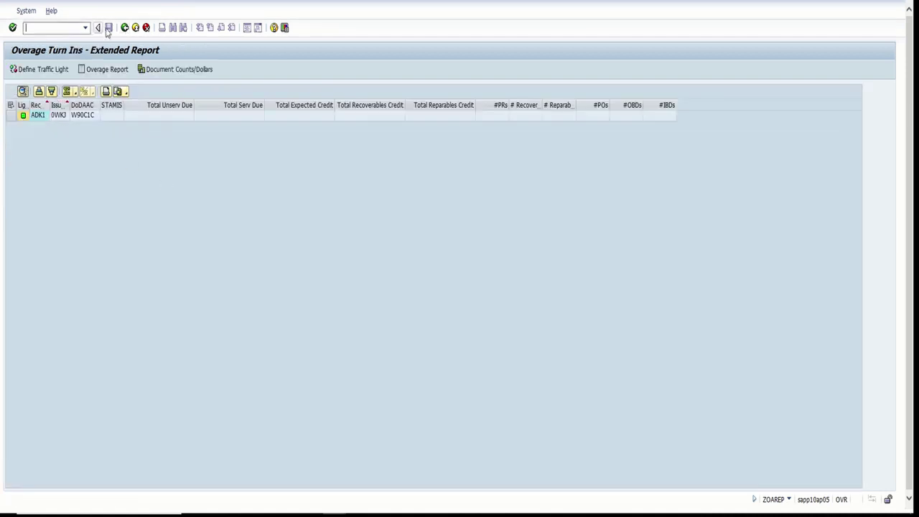
{"action": "left_click", "coordinate": [124, 27]}
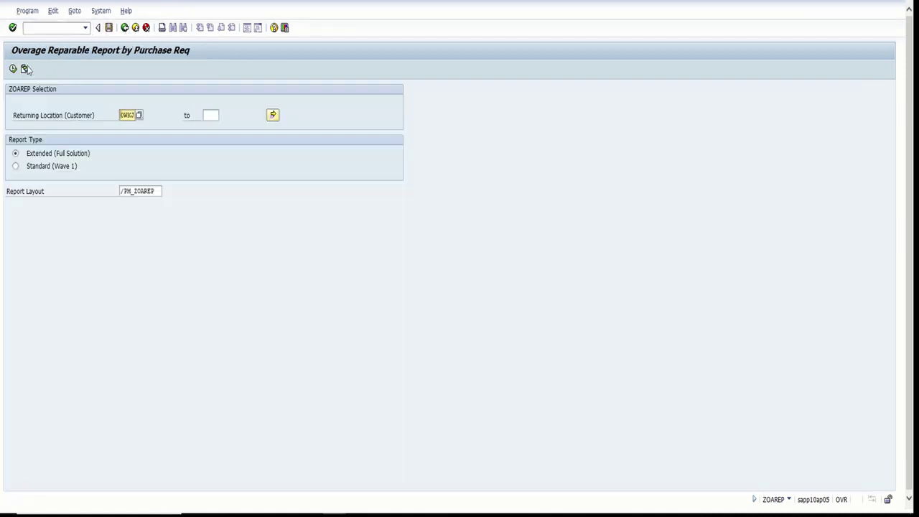
{"action": "left_click", "coordinate": [13, 69]}
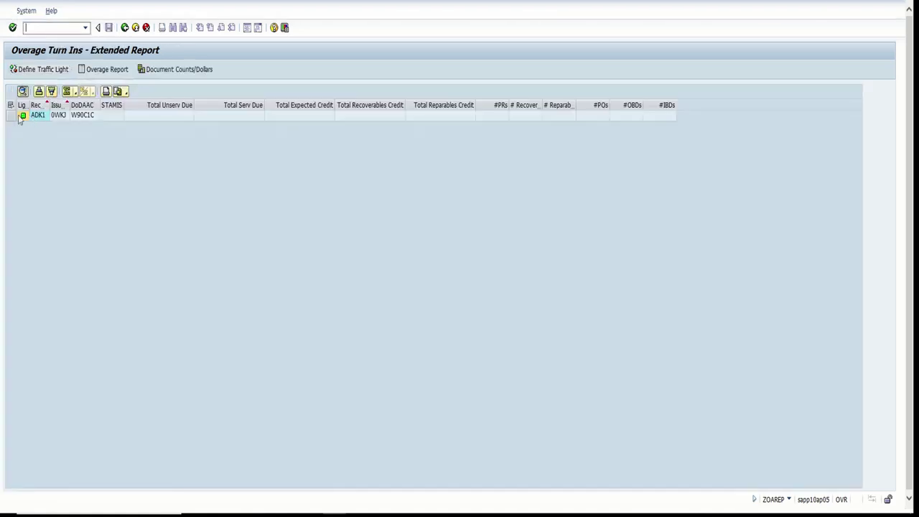
{"action": "left_click", "coordinate": [11, 116]}
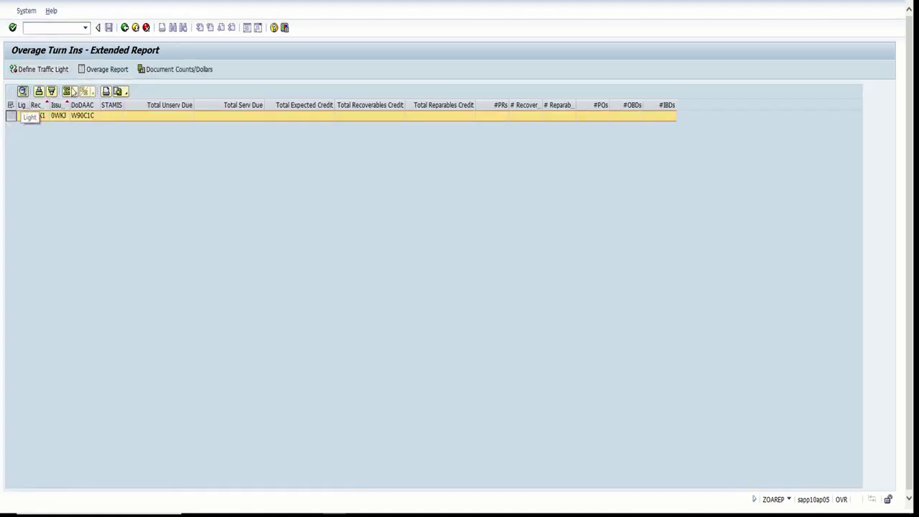
{"action": "left_click", "coordinate": [106, 68]}
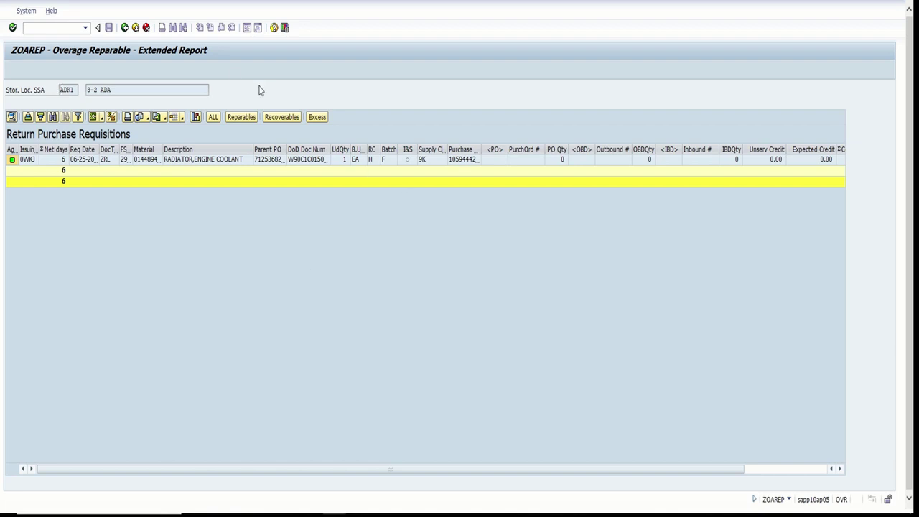
Step: Leave the overage report, exit the SAP session, and launch a new WIN GUI session from the GCSS-Army portal
{"action": "left_click", "coordinate": [135, 29]}
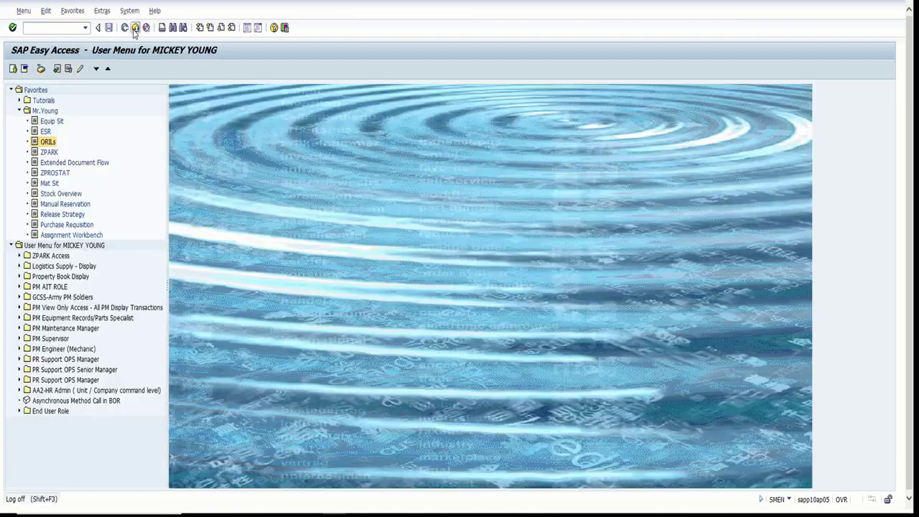
{"action": "left_click", "coordinate": [134, 29]}
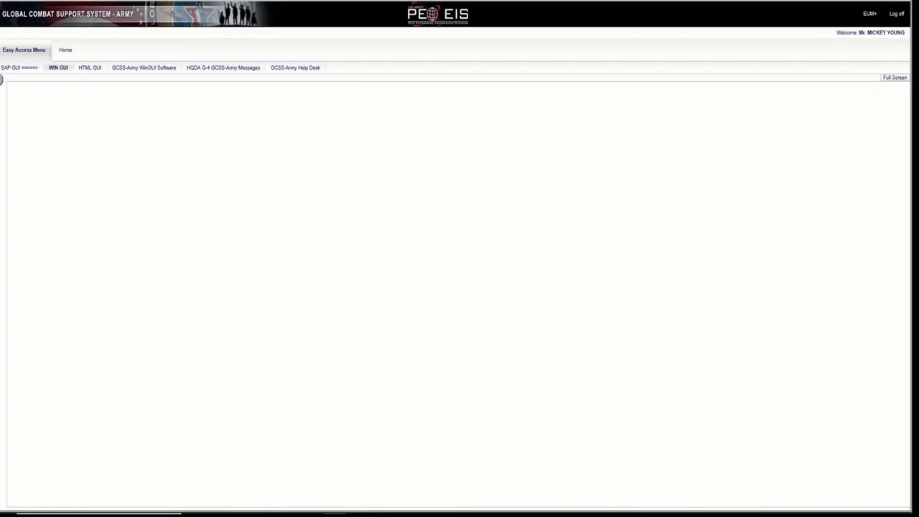
{"action": "left_click", "coordinate": [60, 71]}
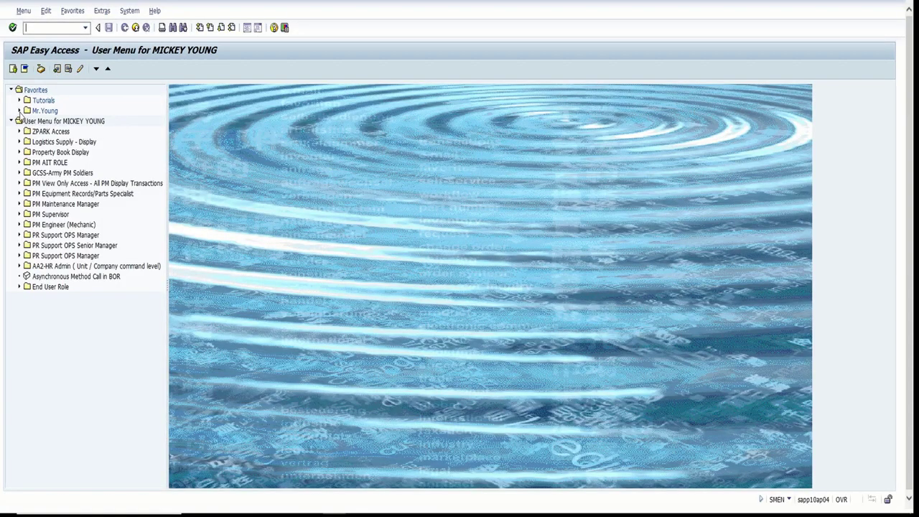
Step: Open Extended Document Flow from the favorites and run it for the excess turn-in's DoD document number
{"action": "left_click", "coordinate": [19, 112]}
{"action": "double_click", "coordinate": [67, 163]}
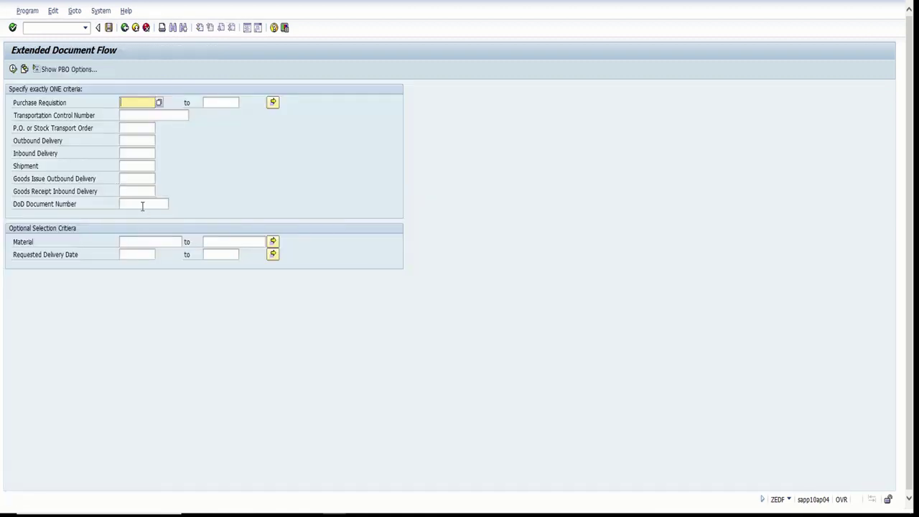
{"action": "left_click", "coordinate": [142, 205]}
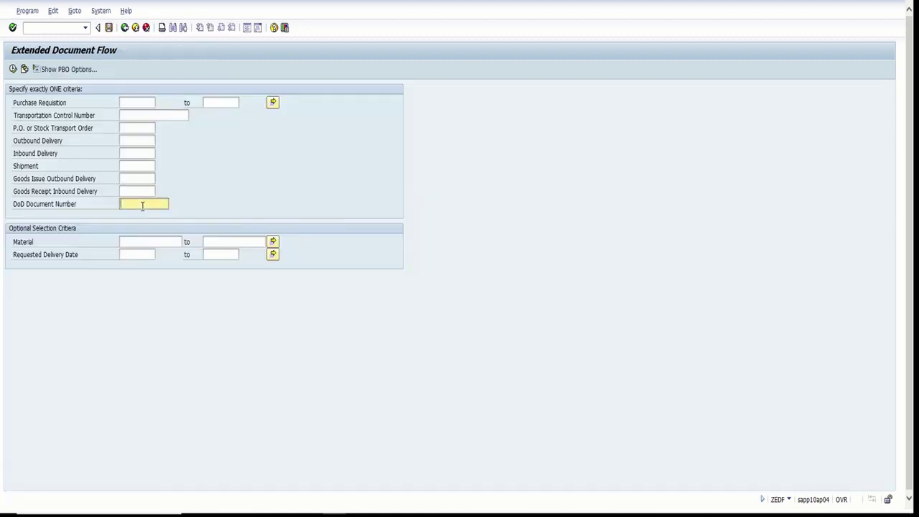
{"action": "type", "text": "W"}
{"action": "left_click", "coordinate": [153, 237]}
{"action": "left_click", "coordinate": [13, 69]}
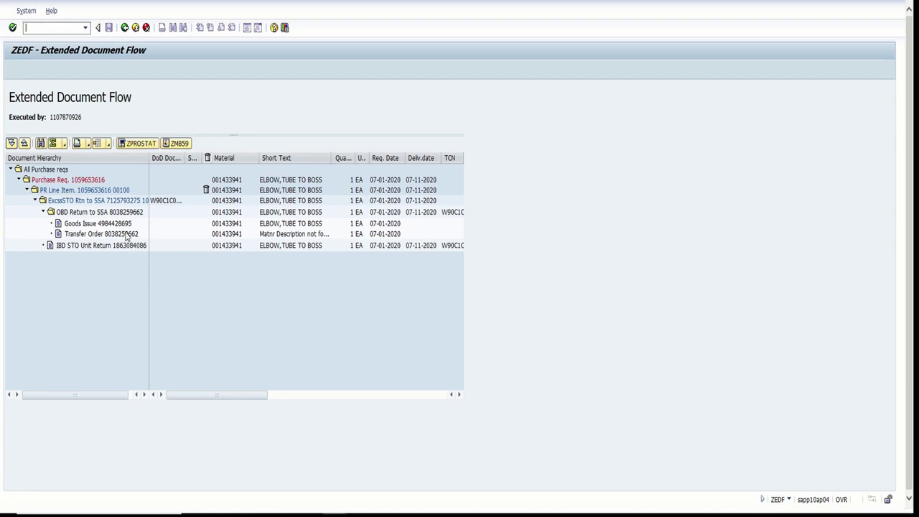
Step: Open the purchase requisition line item for change, undelete item 100, and save the requisition
{"action": "left_click", "coordinate": [106, 189]}
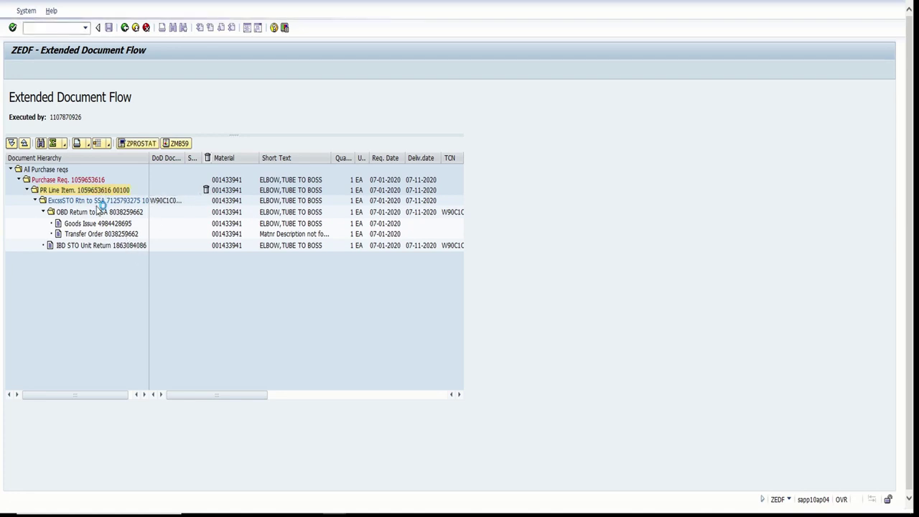
{"action": "left_click", "coordinate": [101, 69]}
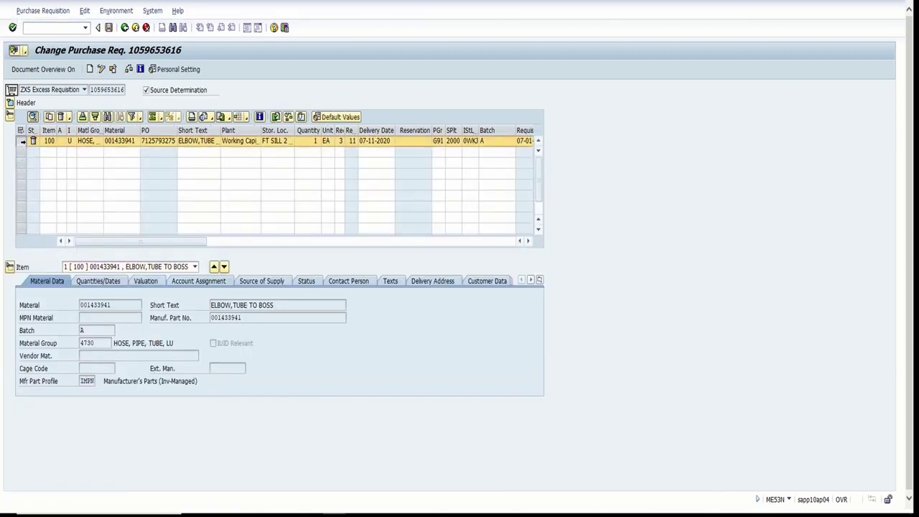
{"action": "left_click", "coordinate": [65, 117]}
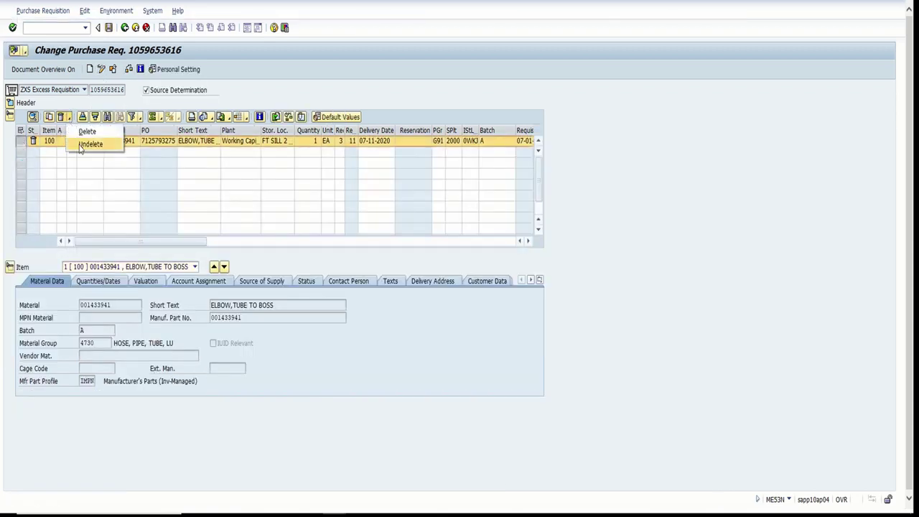
{"action": "left_click", "coordinate": [86, 145]}
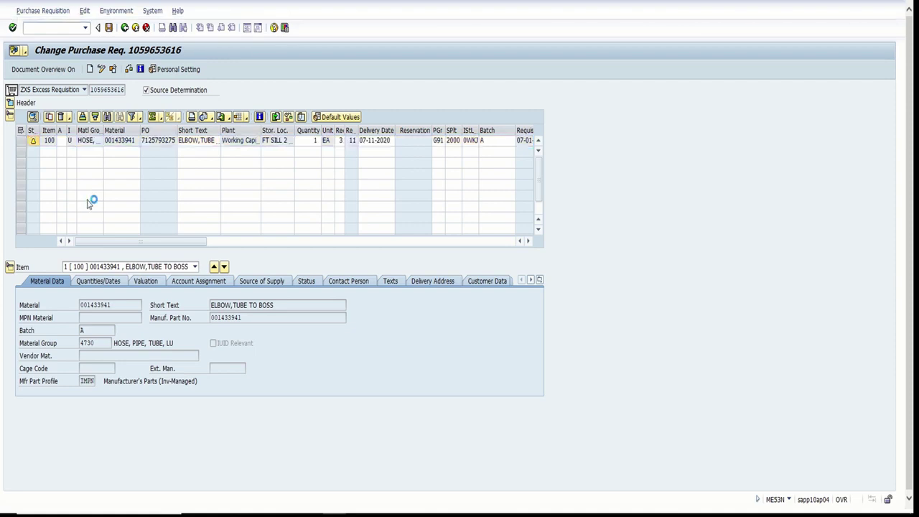
{"action": "left_click", "coordinate": [108, 28]}
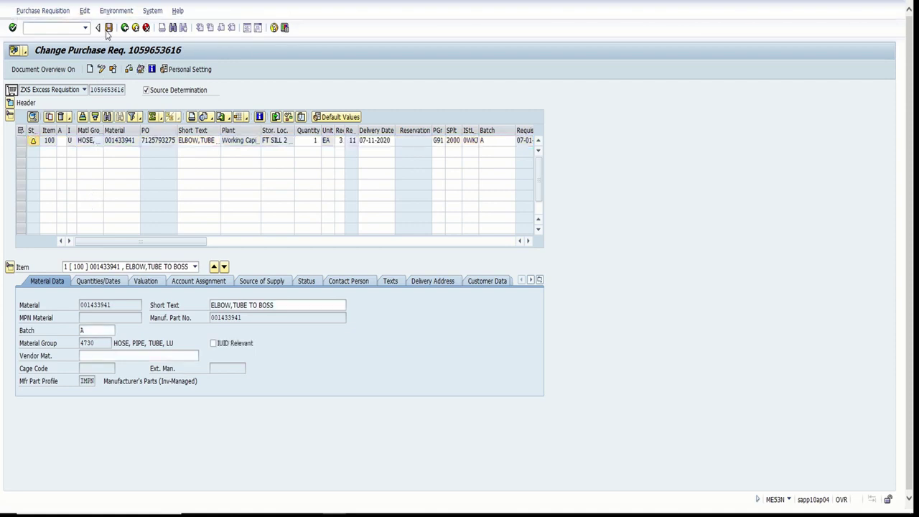
{"action": "left_click", "coordinate": [408, 259]}
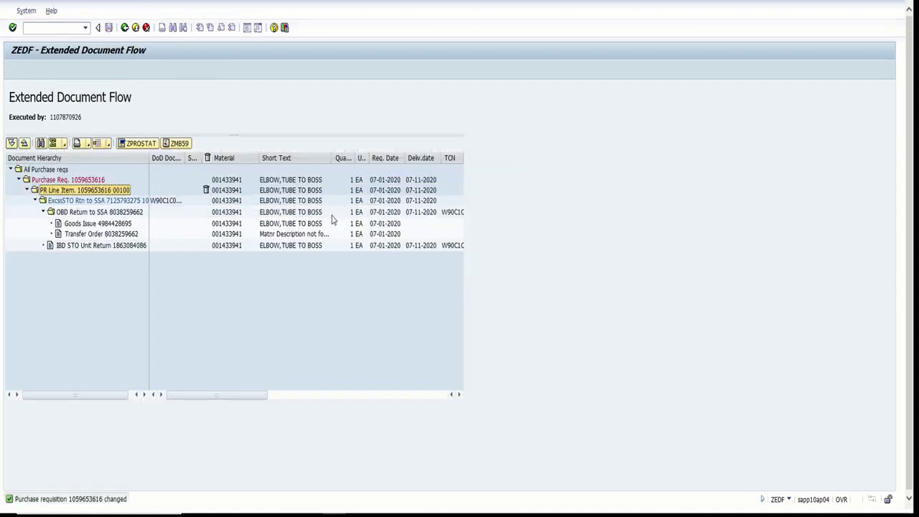
Step: Rerun the document flow with the same criteria and widen the Document Hierarchy, DoD Doc Num, and Suffix columns to show their full contents
{"action": "left_click", "coordinate": [125, 27]}
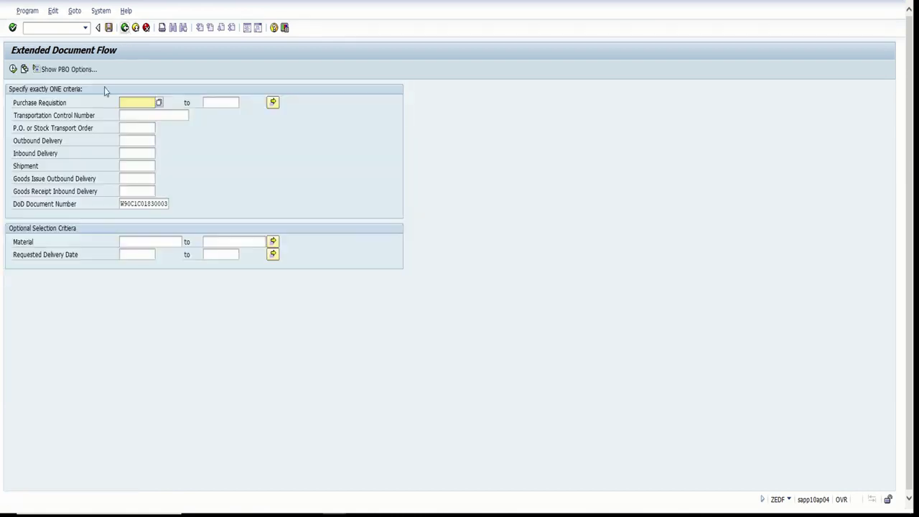
{"action": "left_click", "coordinate": [13, 69]}
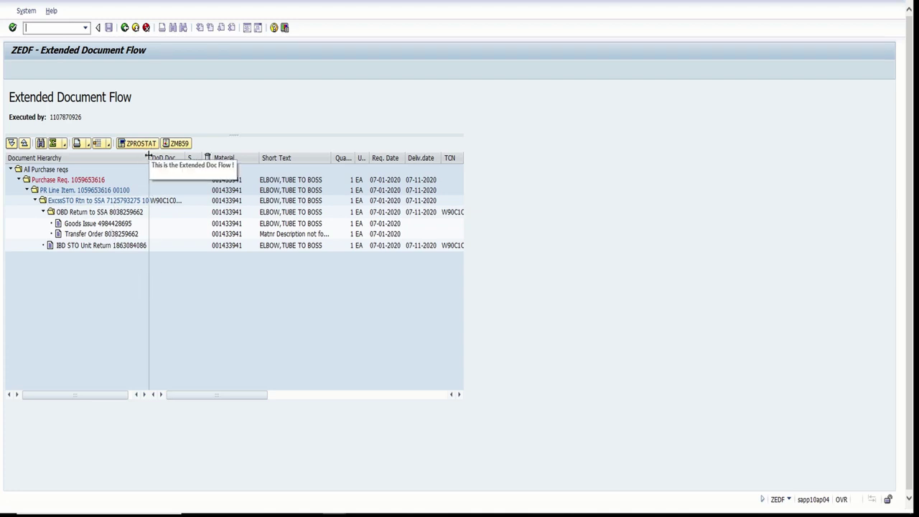
{"action": "left_click_drag", "start_coordinate": [149, 156], "coordinate": [167, 157]}
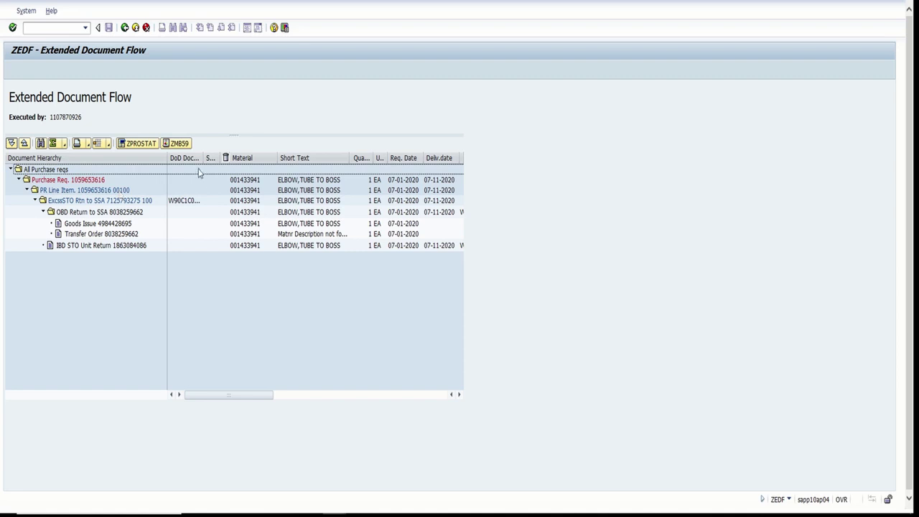
{"action": "left_click_drag", "start_coordinate": [204, 157], "coordinate": [233, 159]}
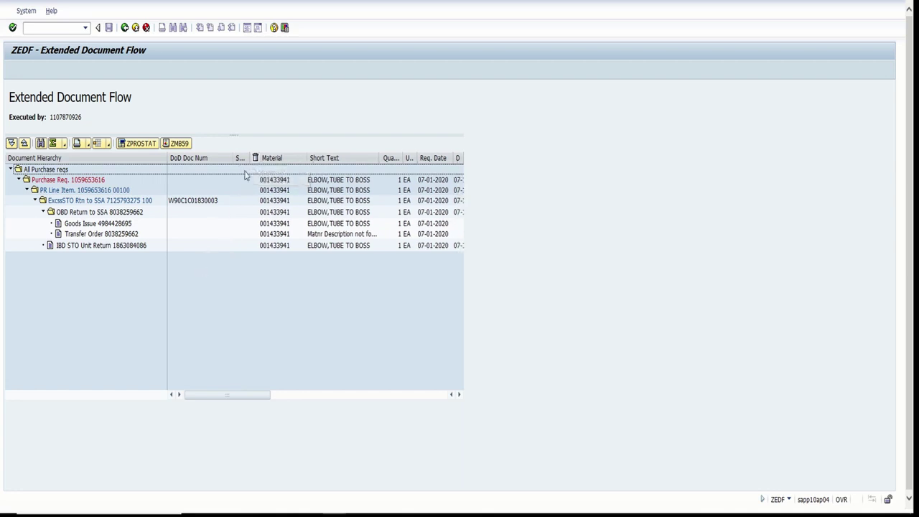
{"action": "left_click_drag", "start_coordinate": [249, 158], "coordinate": [269, 161]}
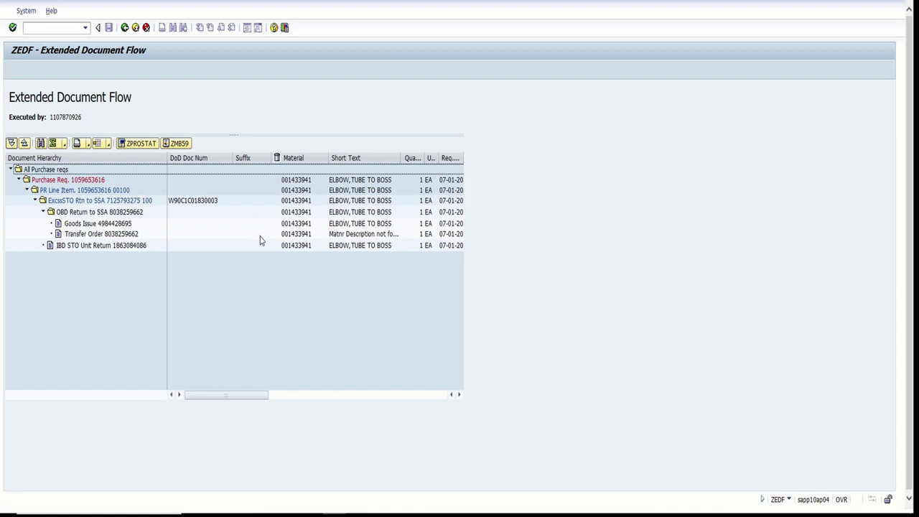